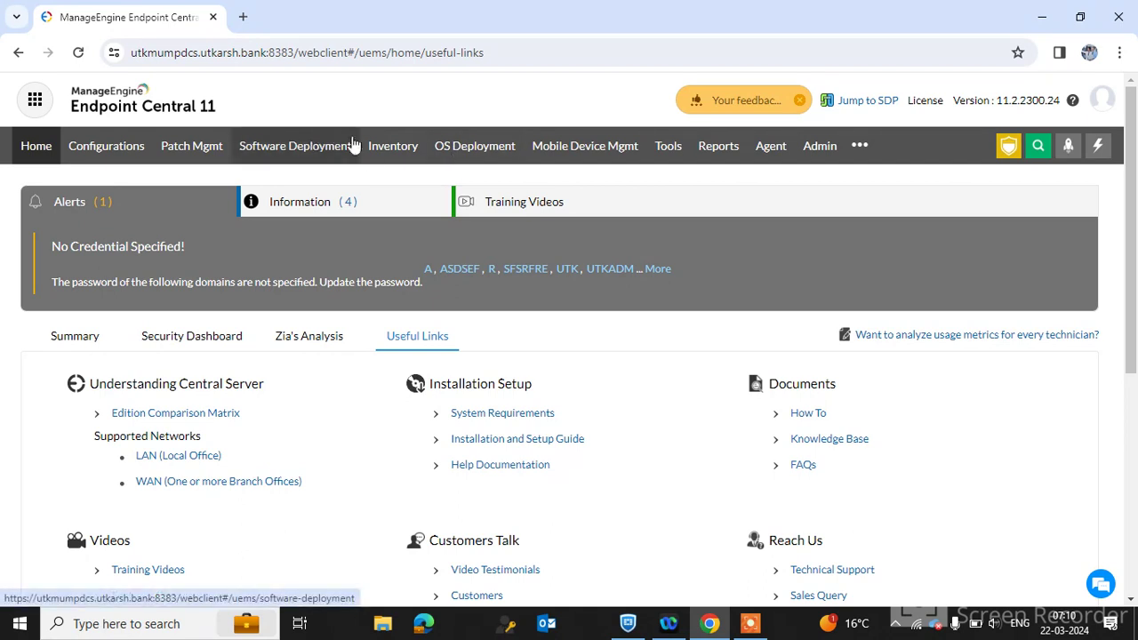
Step: Start adding a new Block Executable policy in the Inventory application control section
left_click(392, 146)
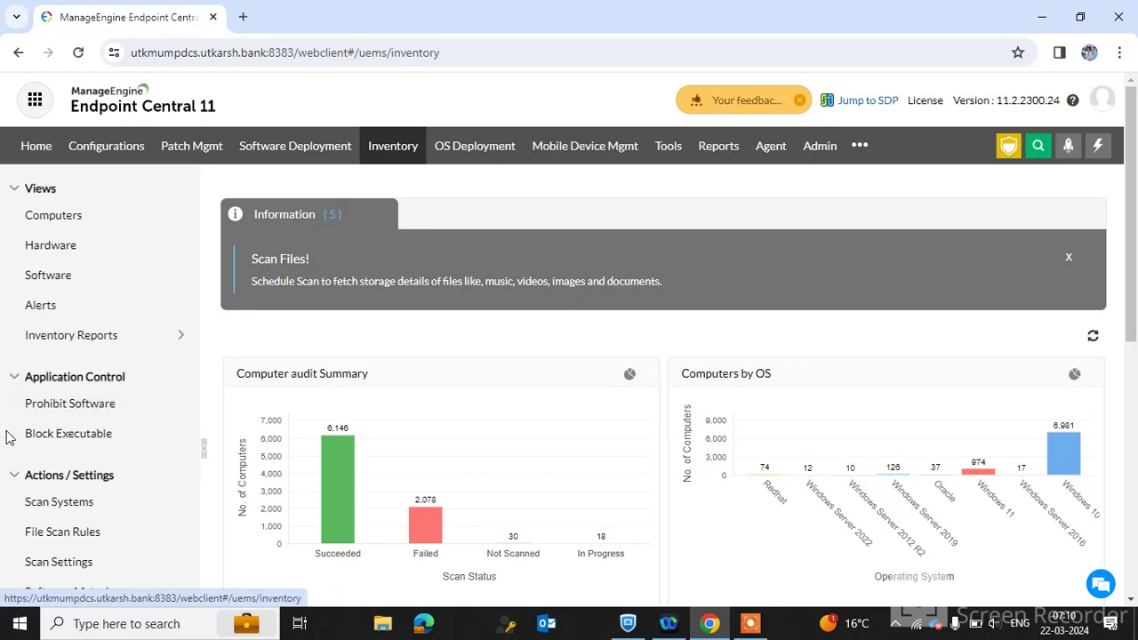
left_click(84, 443)
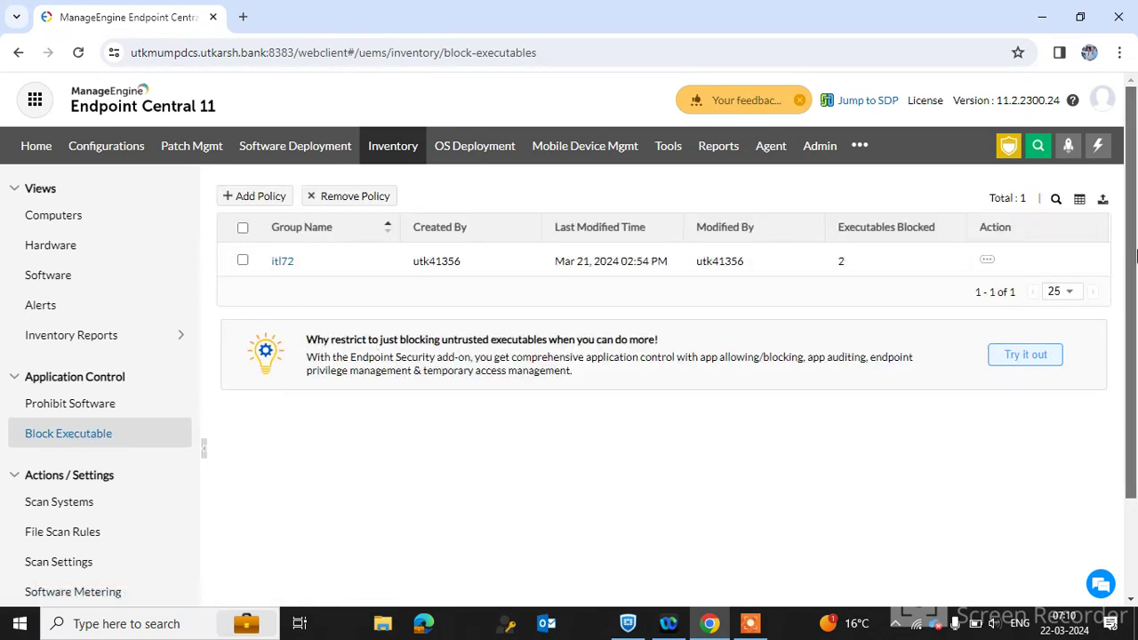
left_click(255, 197)
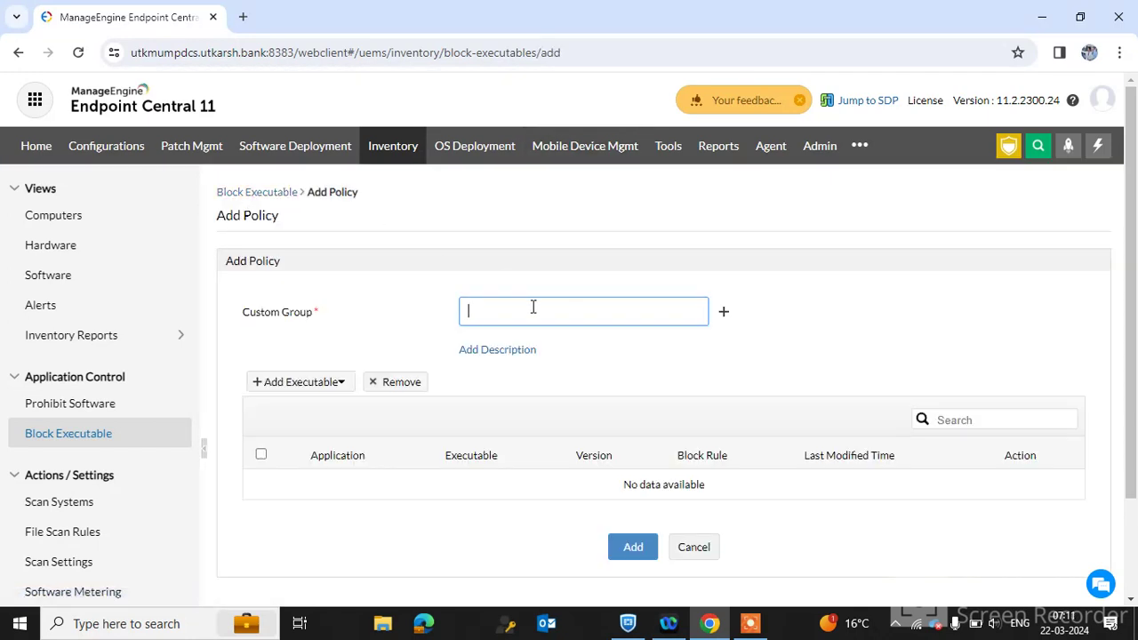
left_click(487, 322)
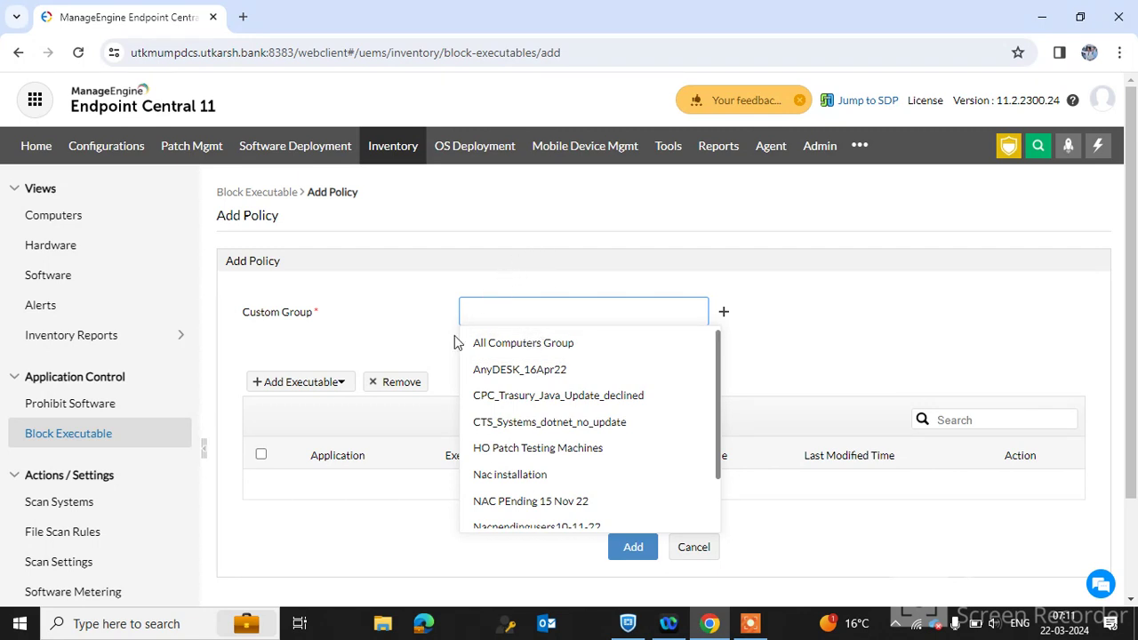
left_click(509, 353)
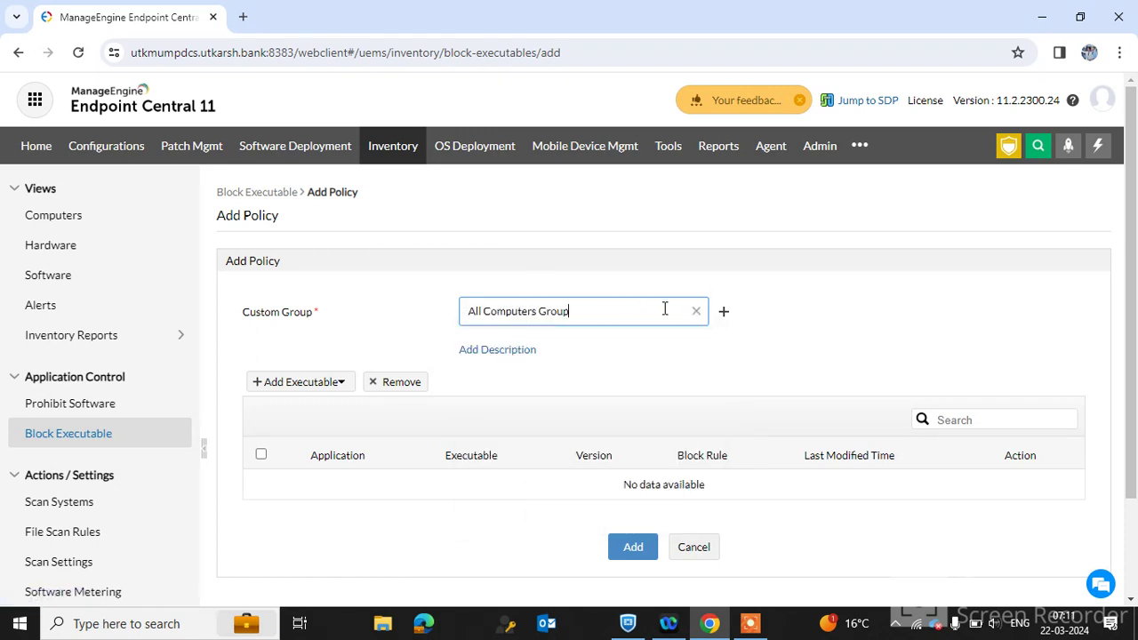
left_click(617, 313)
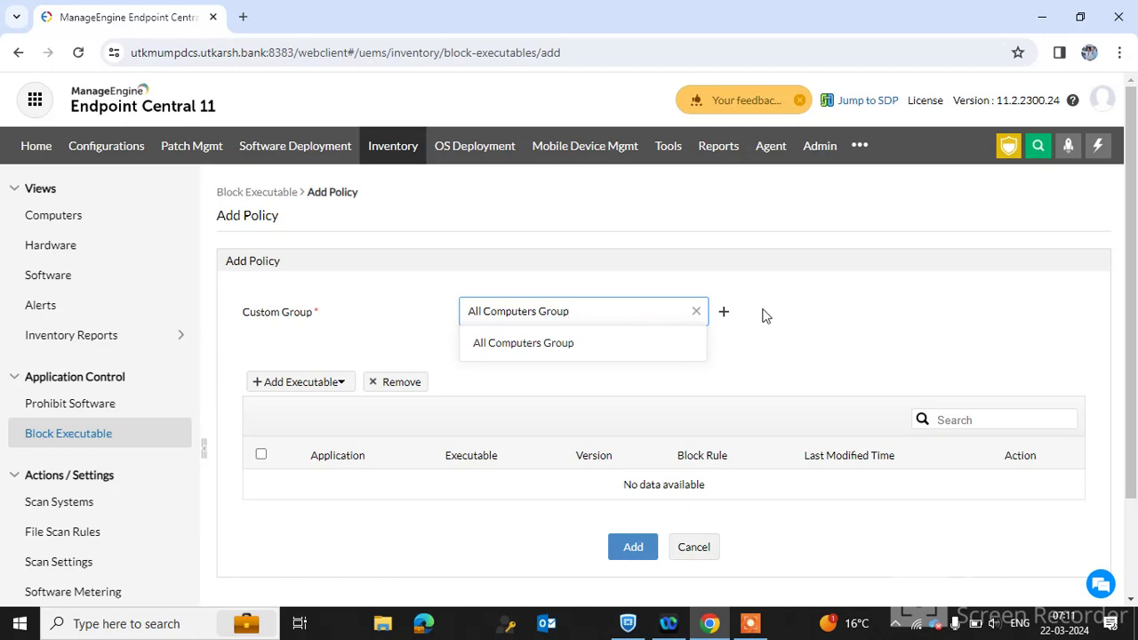
left_click(692, 313)
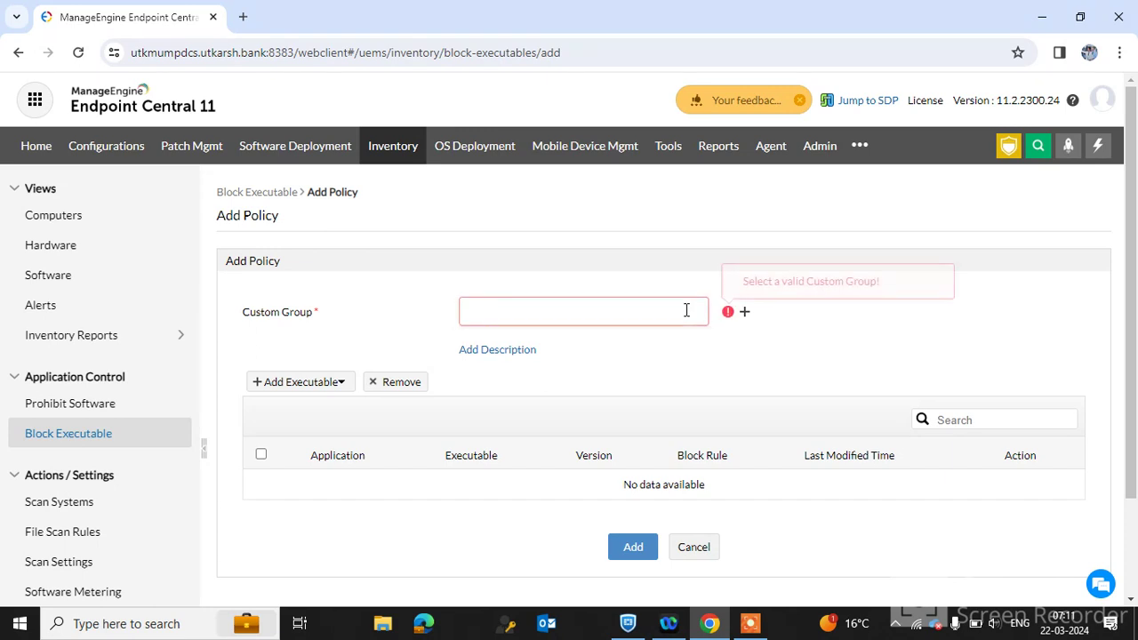
Step: Choose the custom group itl72 for the policy and open its existing policy for modification
left_click(686, 309)
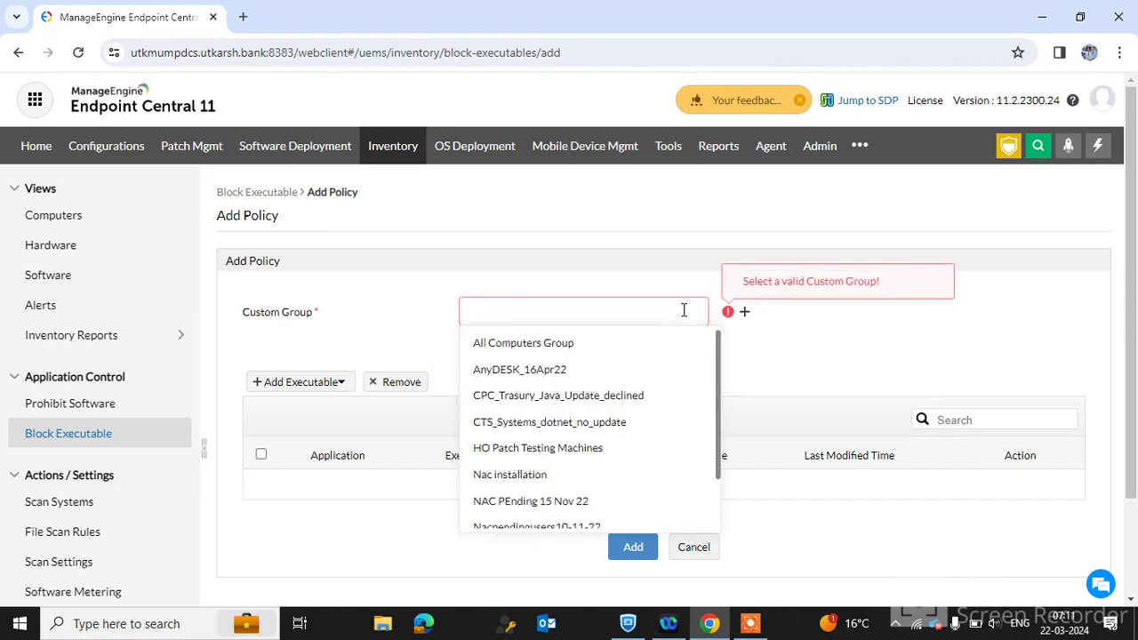
type("it")
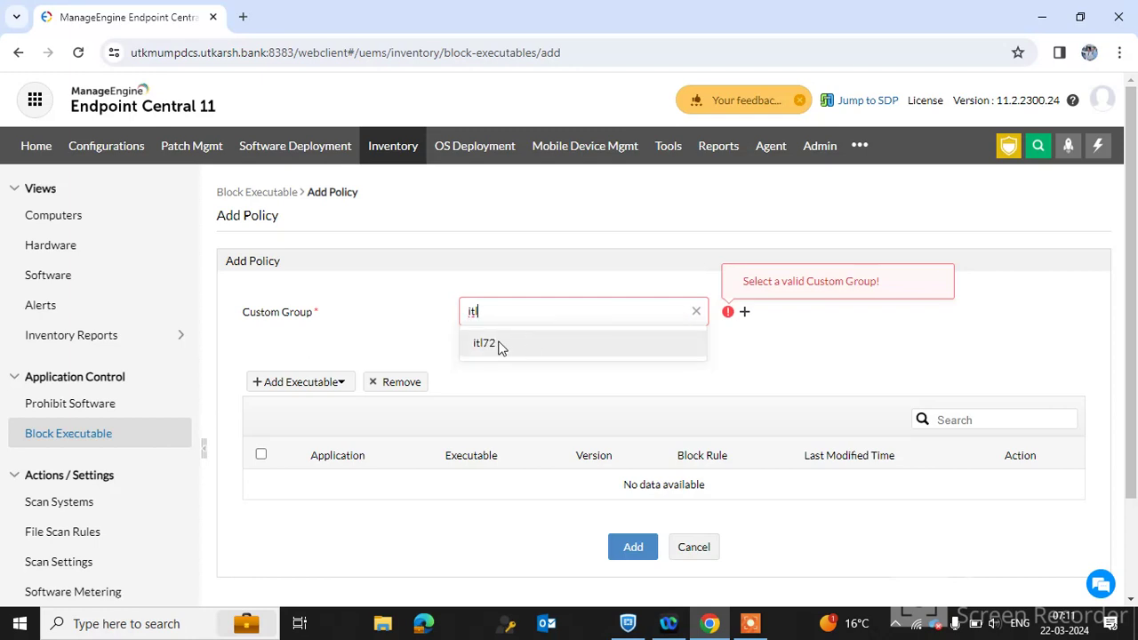
left_click(498, 345)
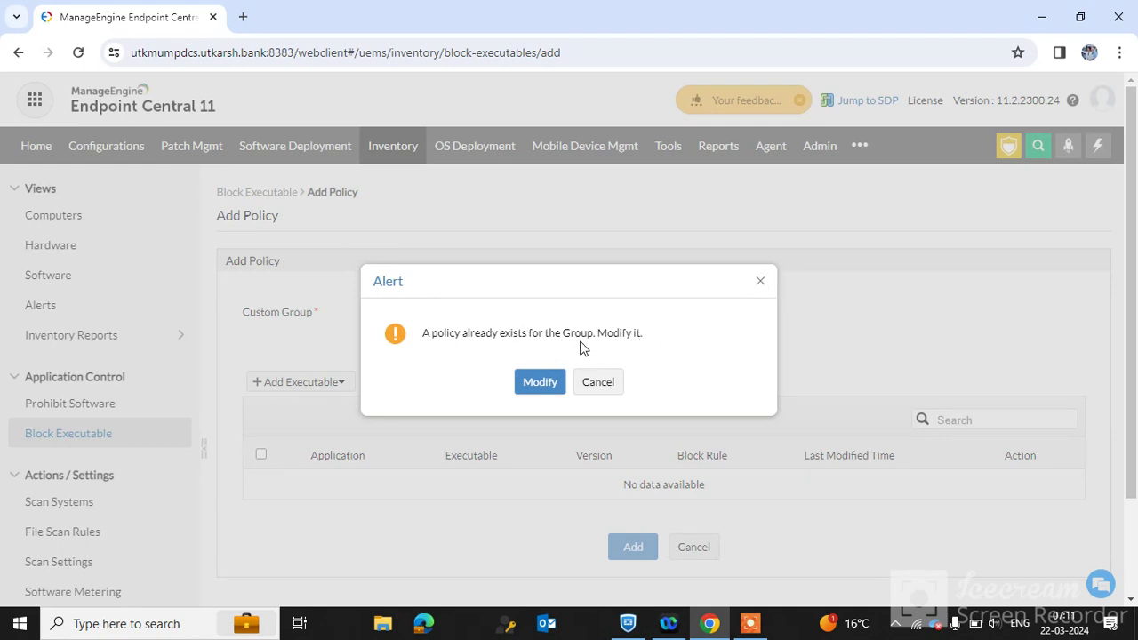
left_click(540, 382)
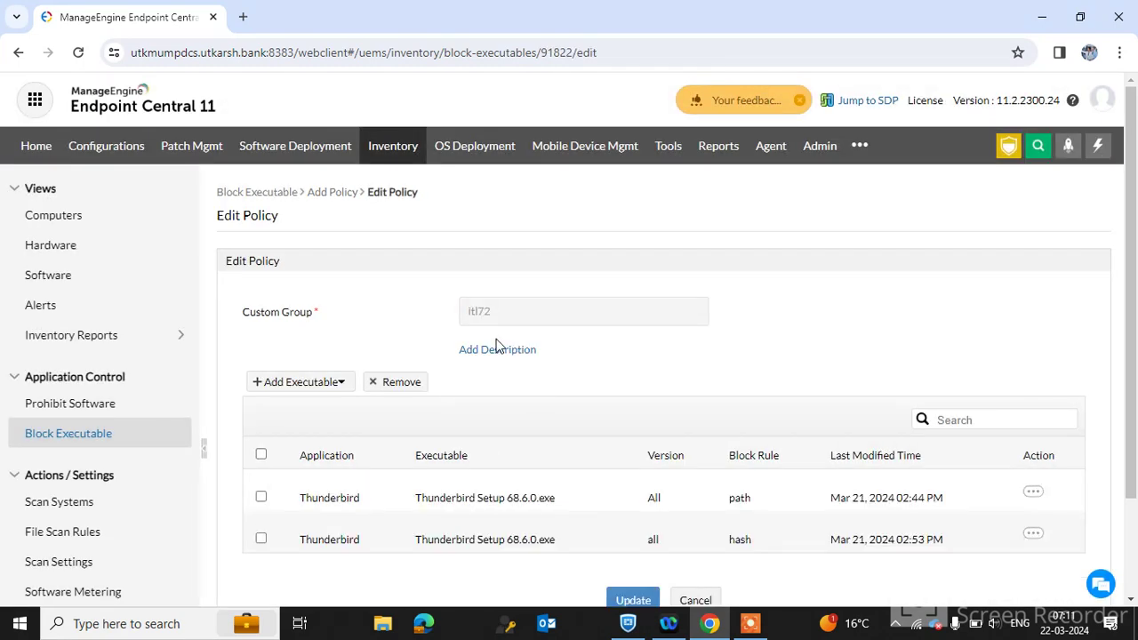
Step: Start a new executable entry in the policy with application name "thunderbire" and the Path block rule
left_click(297, 383)
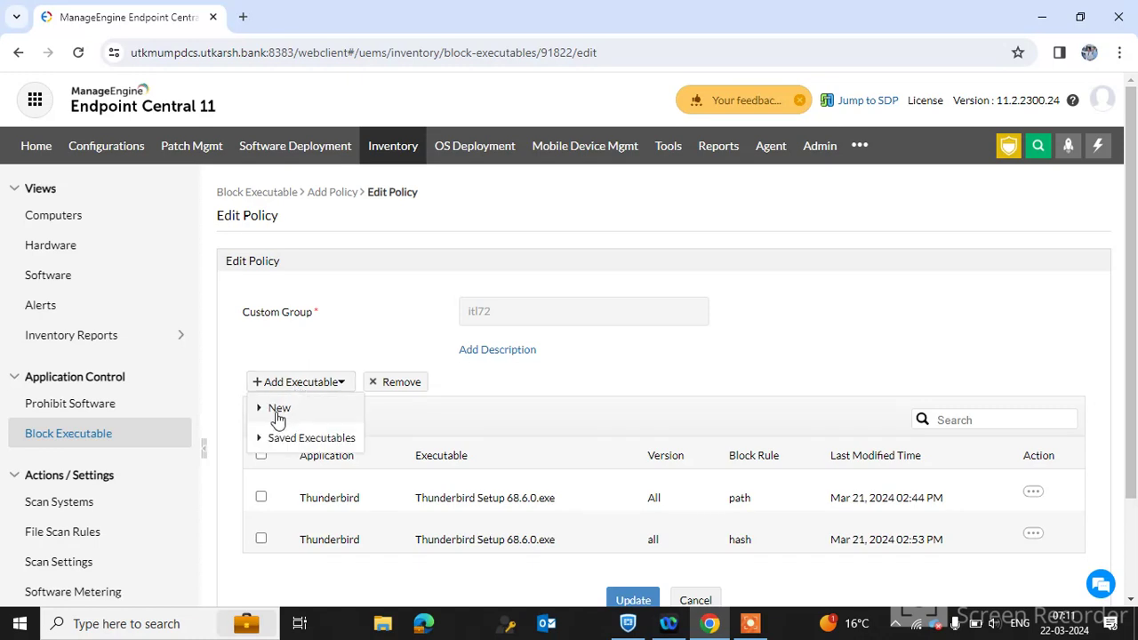
left_click(278, 411)
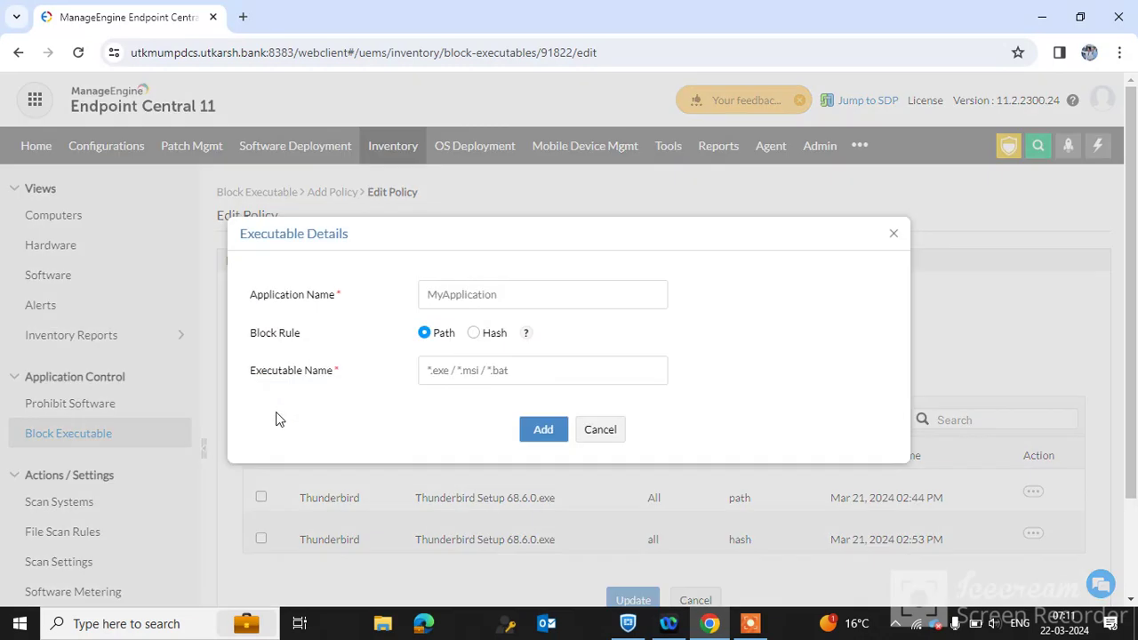
left_click(441, 291)
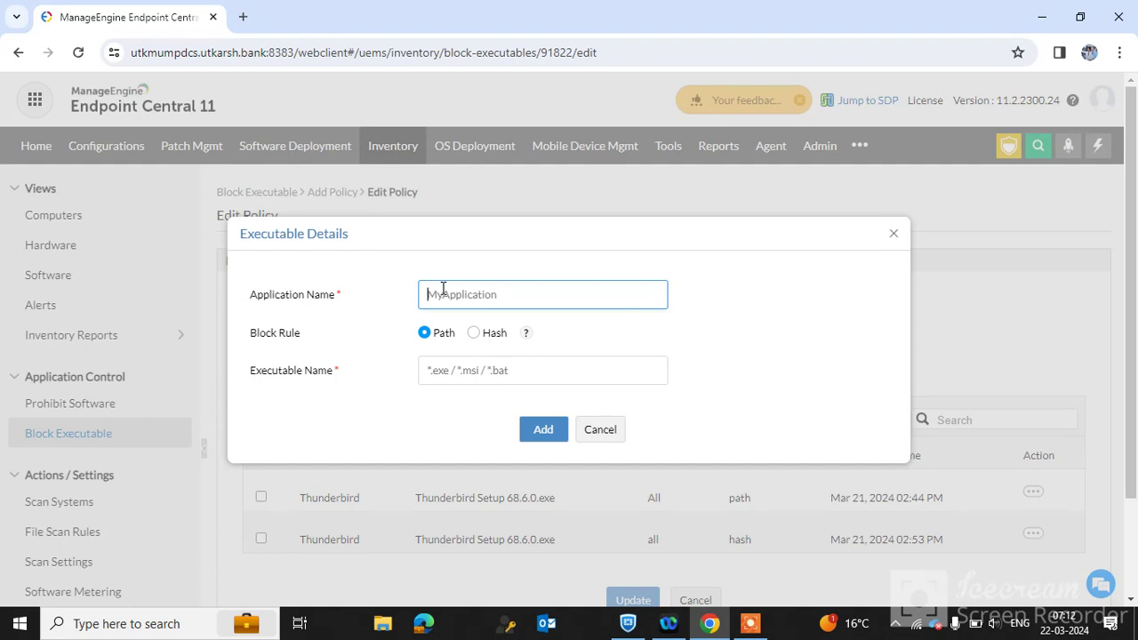
type("thunderbire")
left_click(473, 333)
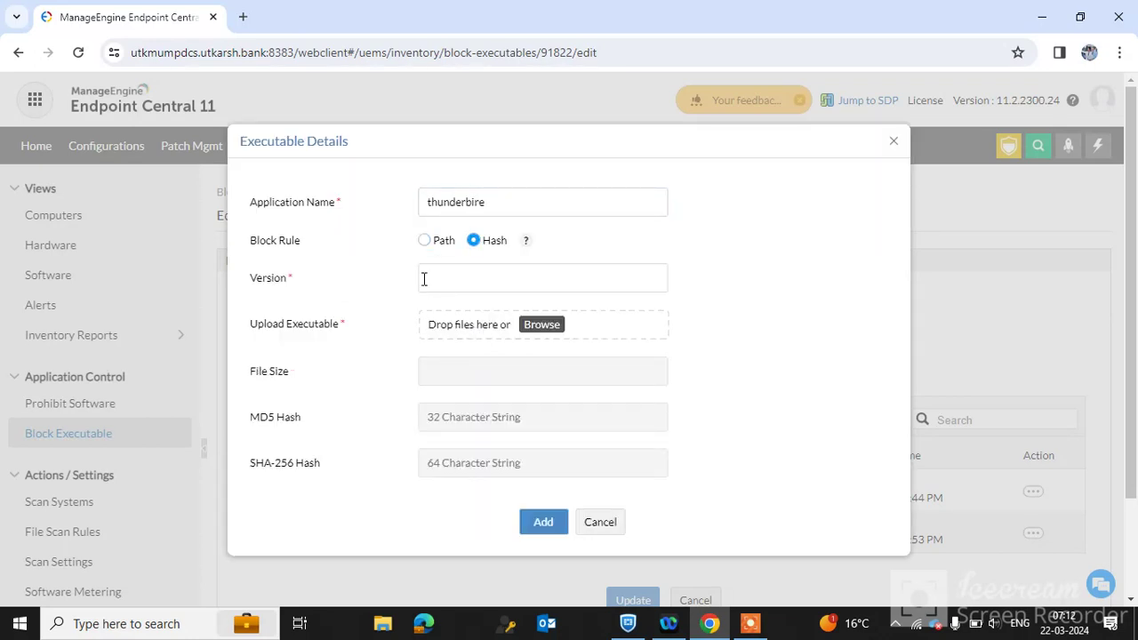
left_click(424, 241)
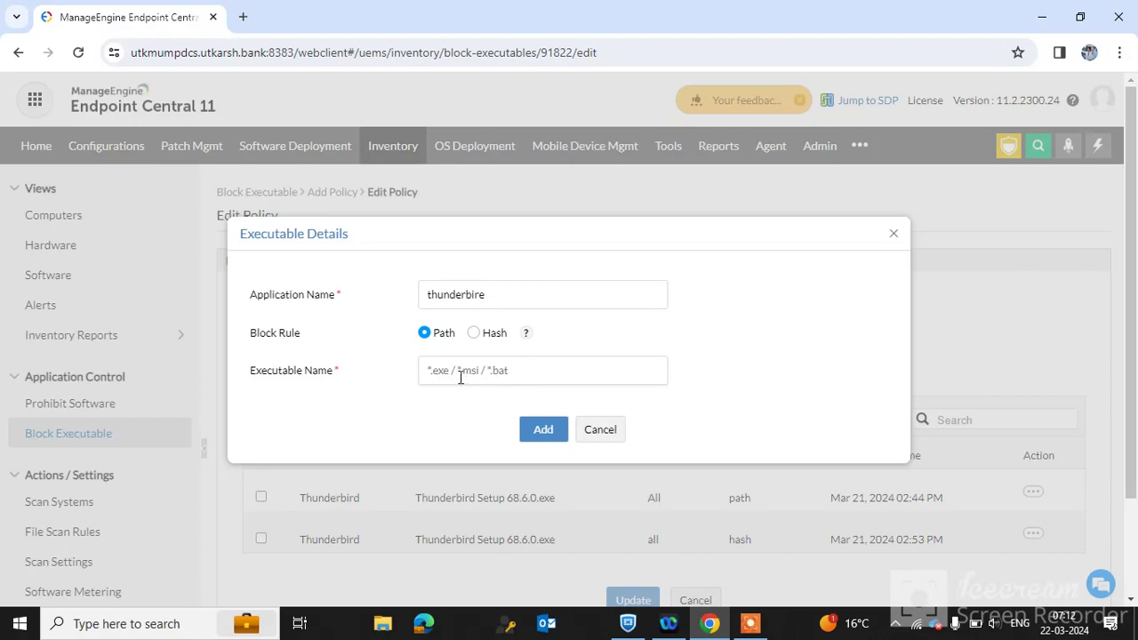
Step: Switch to File Explorer and copy the full file name of Thunderbird Setup 115.9.0.exe from the Downloads folder's file properties
left_click(382, 627)
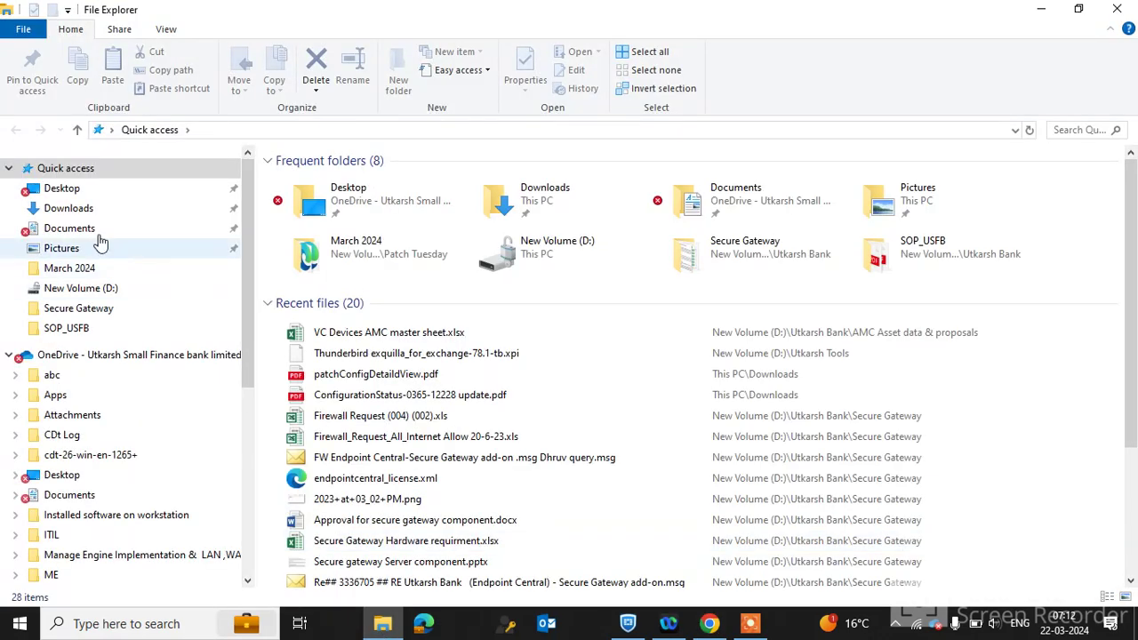
left_click(71, 209)
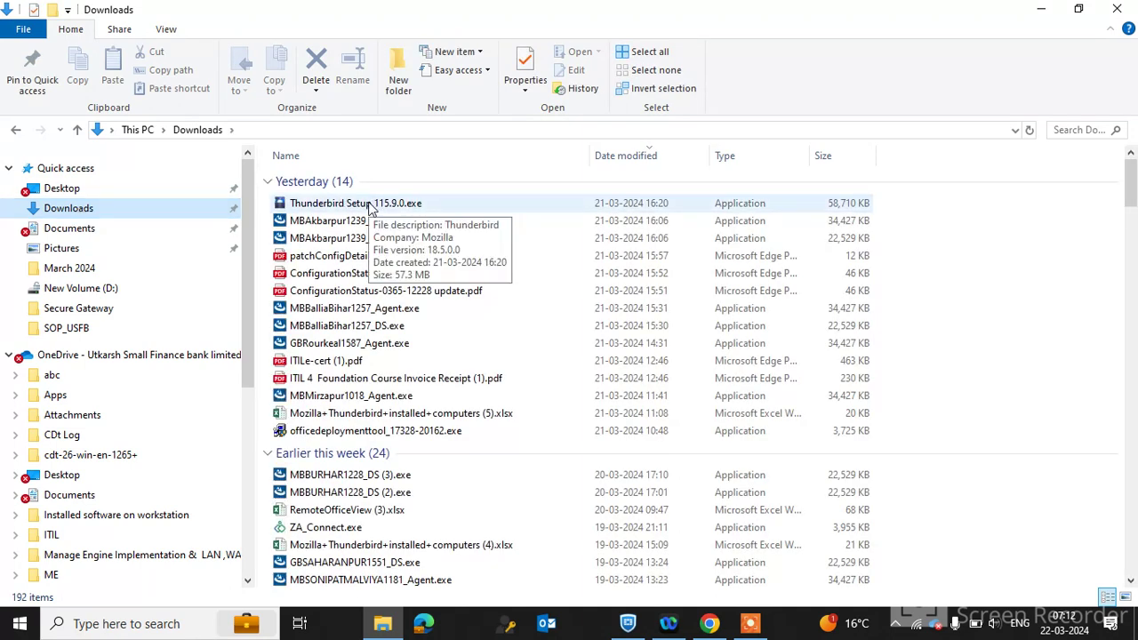
left_click(369, 205)
right_click(369, 205)
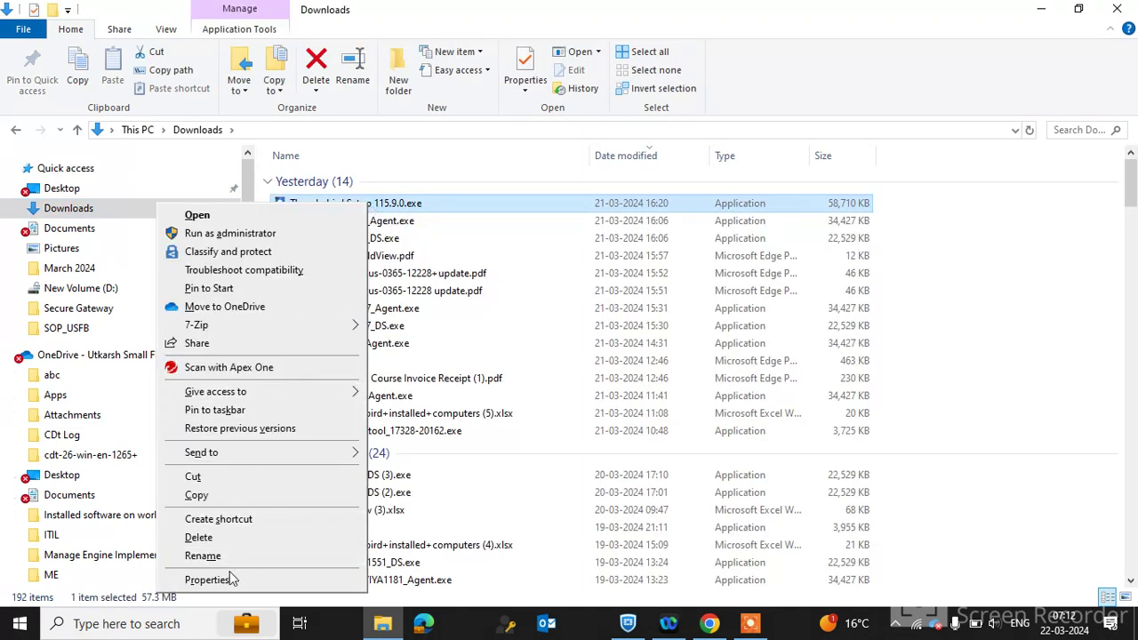
left_click(209, 580)
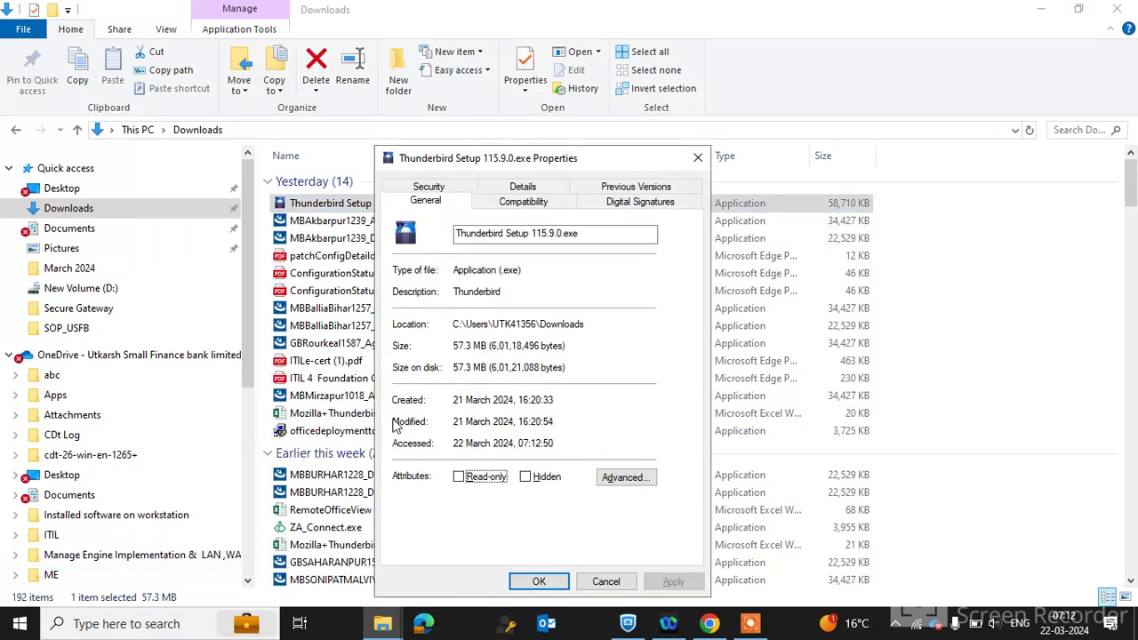
left_click(569, 233)
left_click_drag(585, 233, 458, 225)
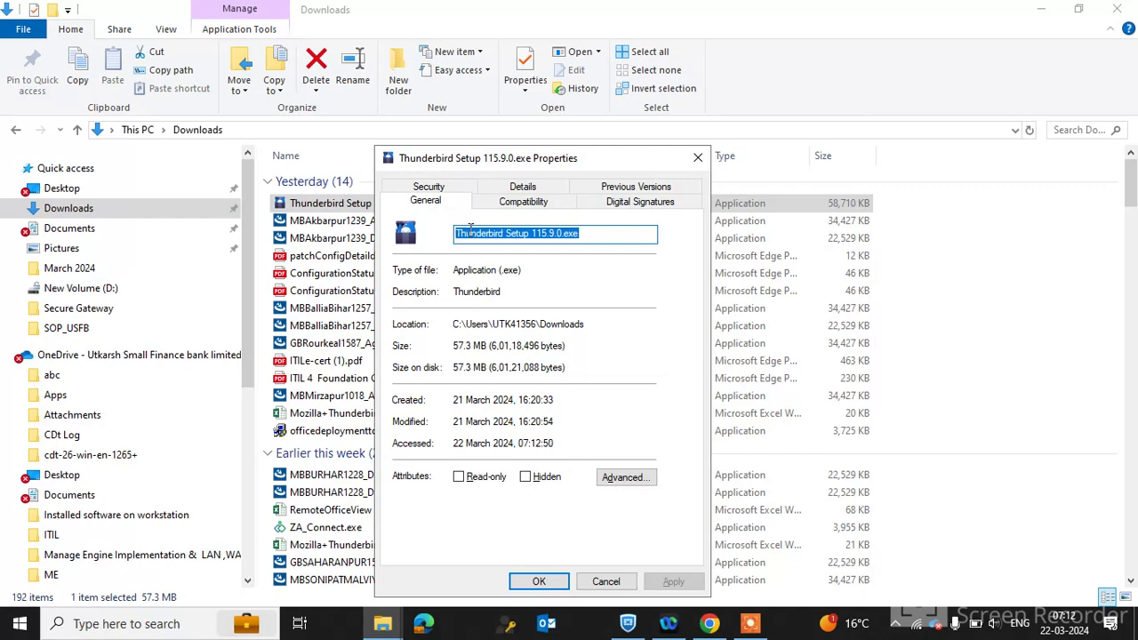
right_click(469, 229)
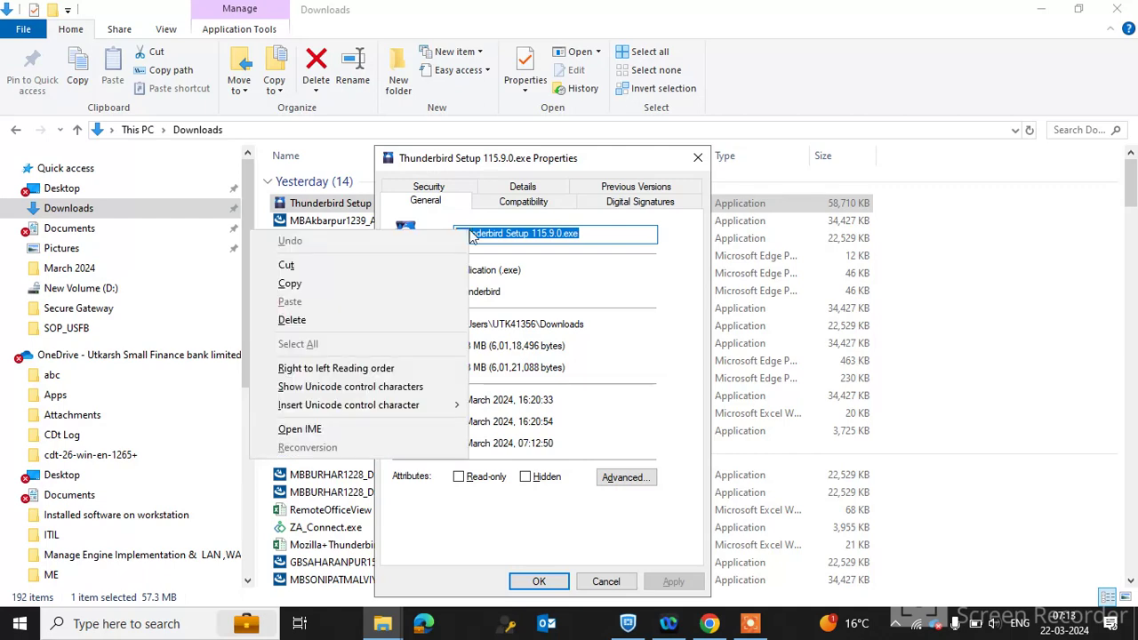
left_click(372, 291)
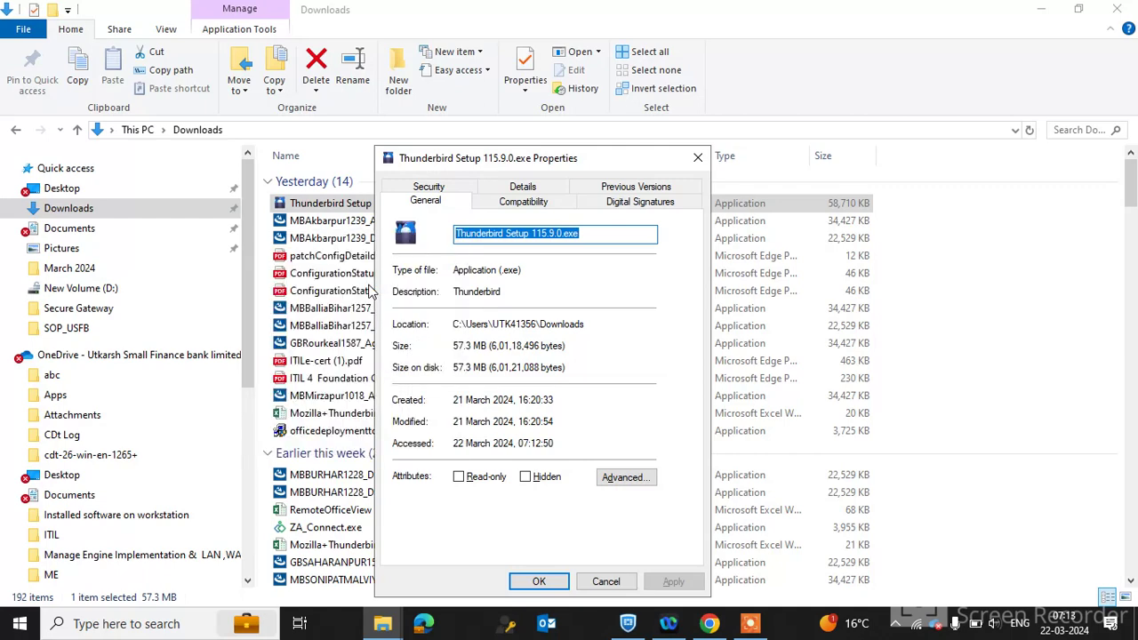
left_click(605, 583)
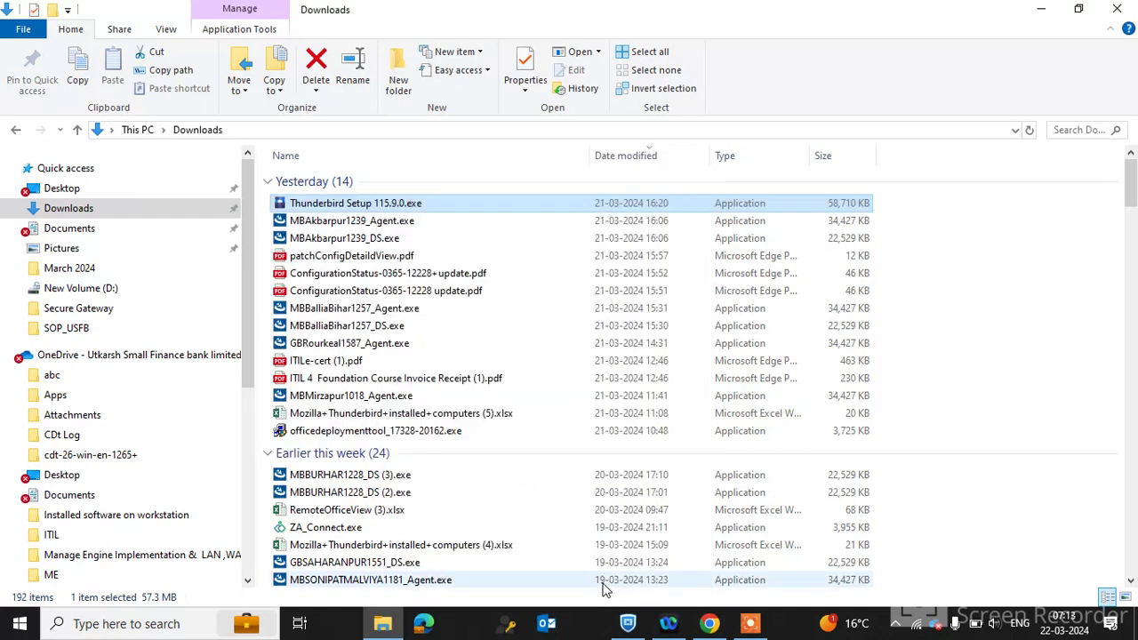
Step: Back in Endpoint Central, paste Thunderbird Setup 115.9.0.exe as the executable name and add the entry to the policy
left_click(708, 625)
left_click(487, 369)
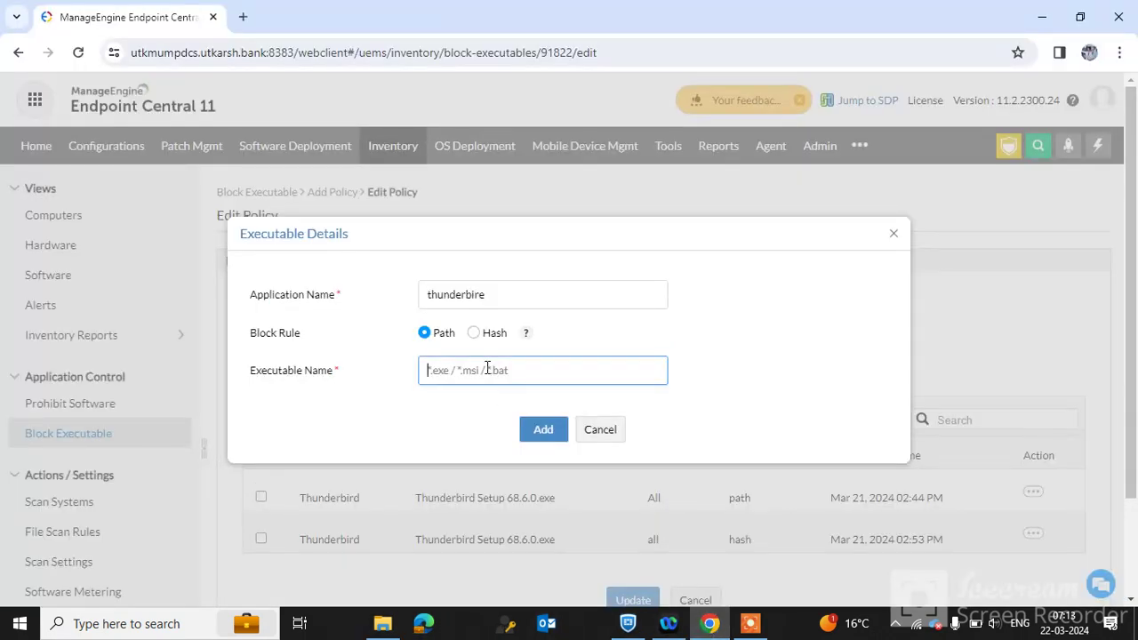
key("ctrl+v")
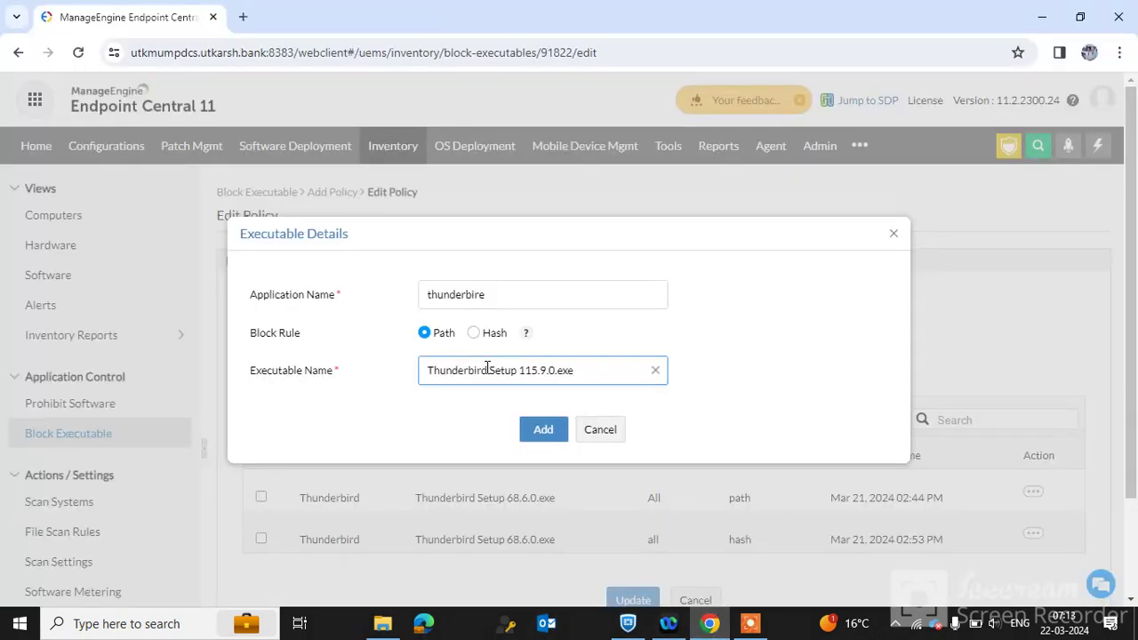
left_click(547, 431)
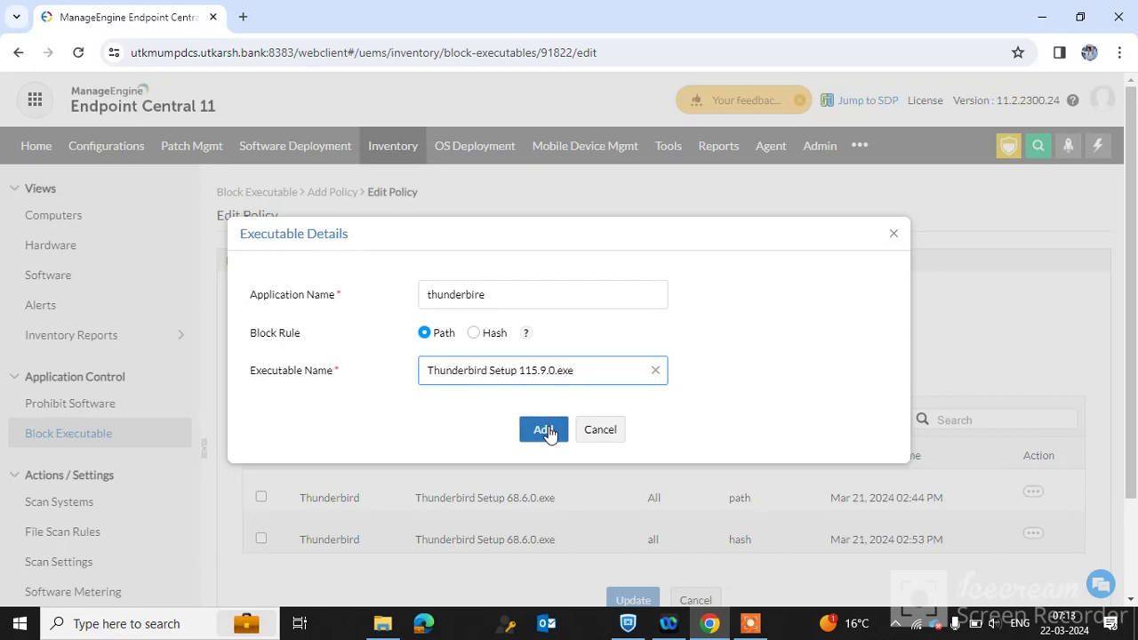
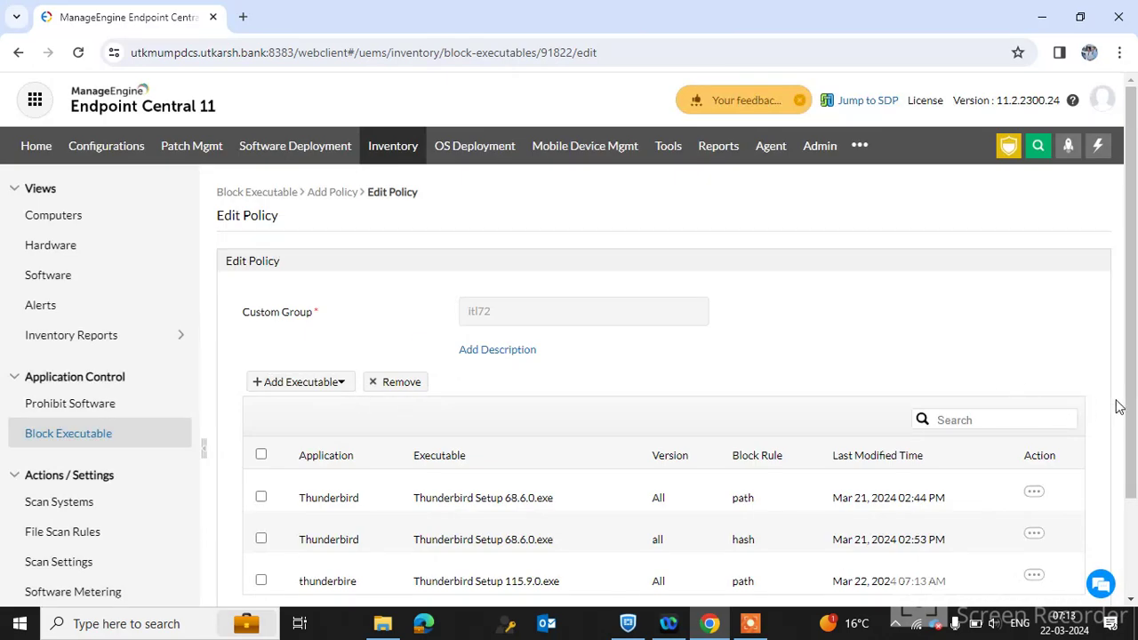
Step: Start another new executable entry with the Hash block rule and application name "thunderbird 115"
left_click_drag(1127, 401, 1135, 519)
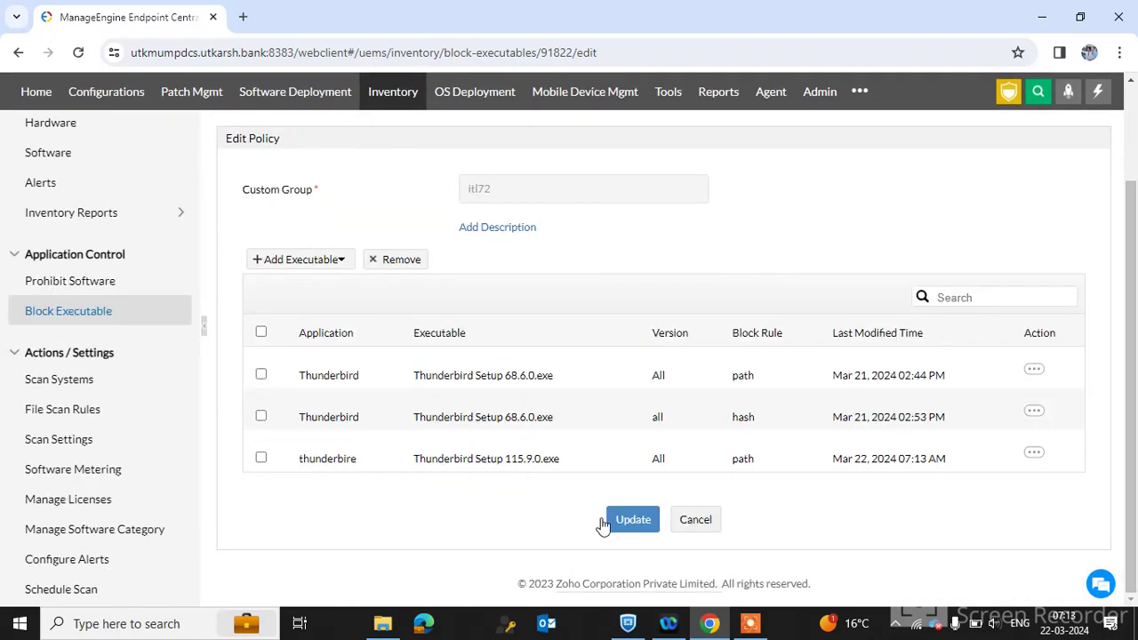
left_click_drag(1133, 466, 1097, 386)
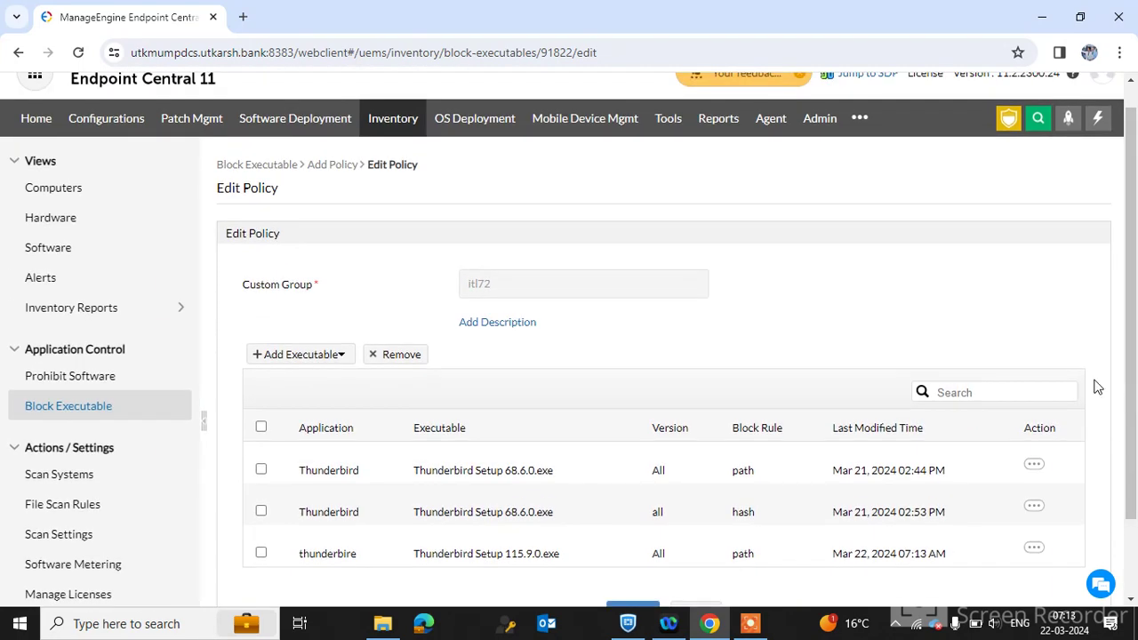
left_click(280, 356)
left_click(279, 388)
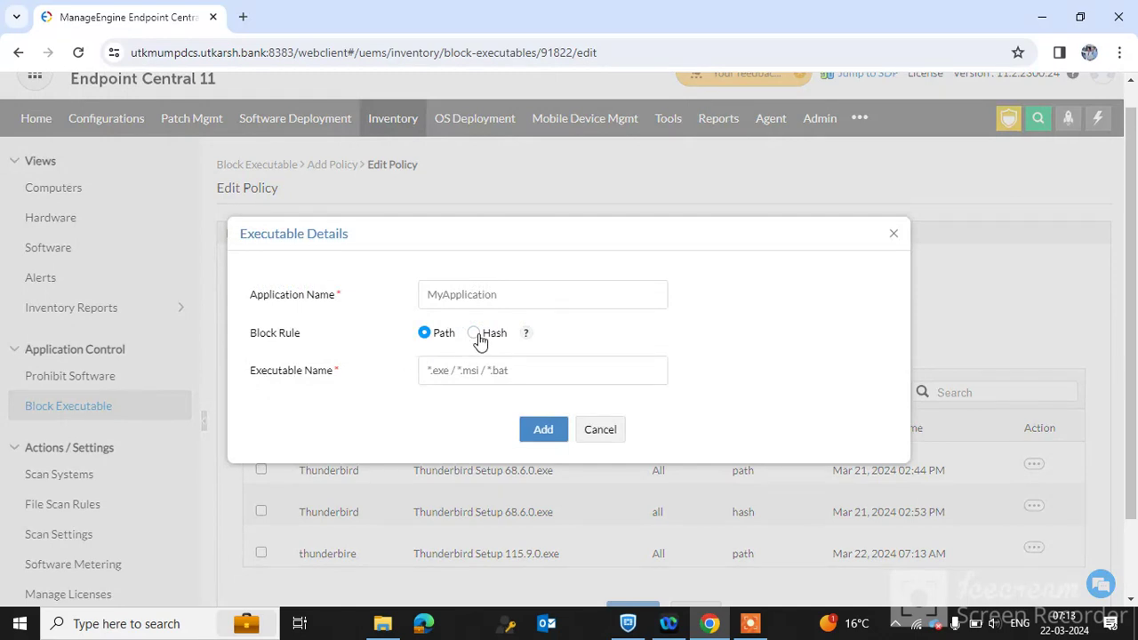
left_click(475, 334)
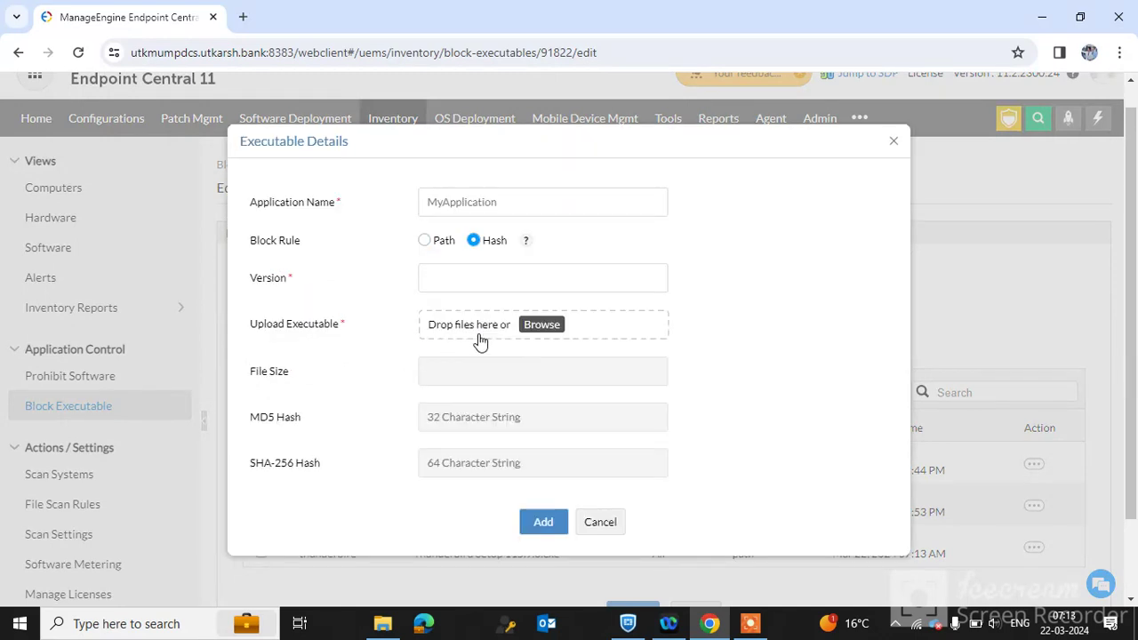
left_click(472, 194)
type("thunderbird 115")
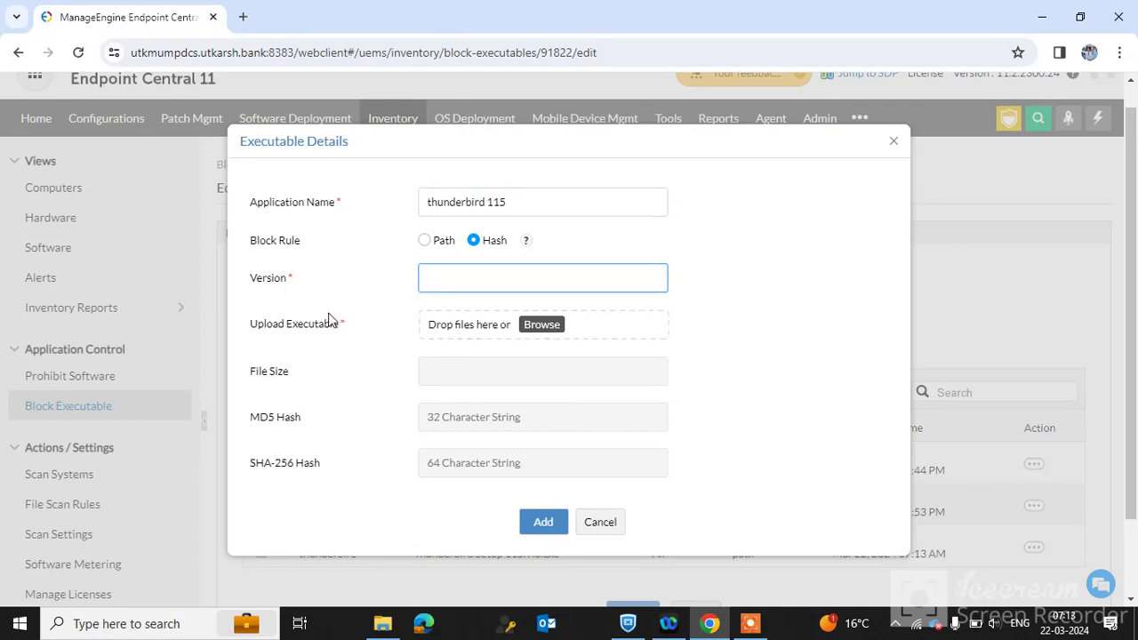
Step: Upload Thunderbird Setup 115.9.0.exe from the Downloads folder as the executable for the hash rule
left_click(533, 324)
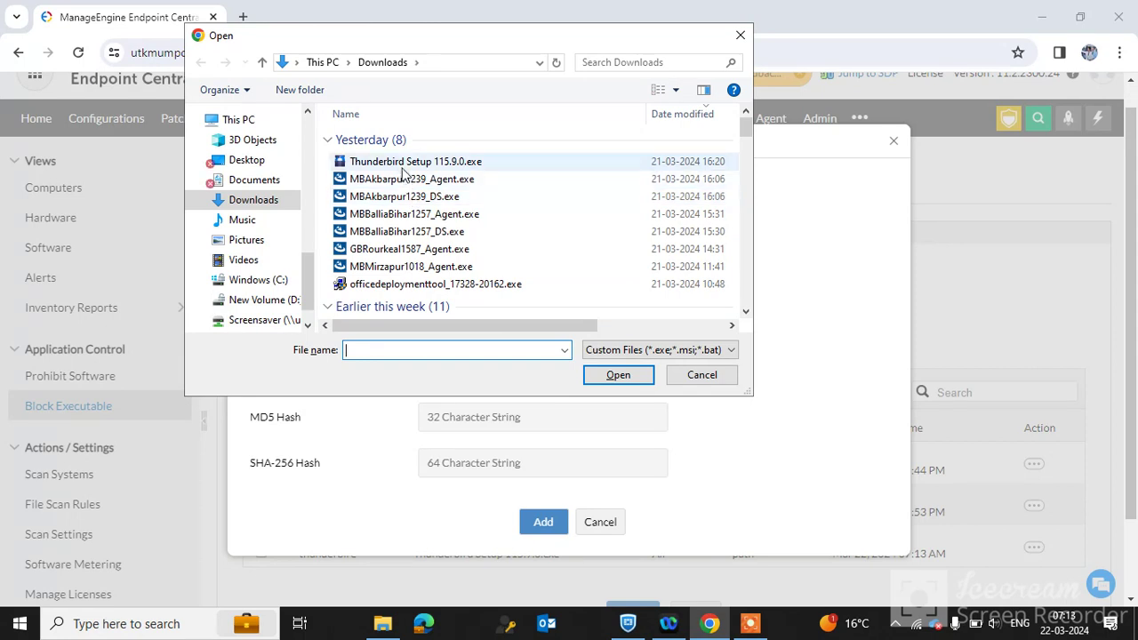
left_click(401, 163)
left_click(623, 374)
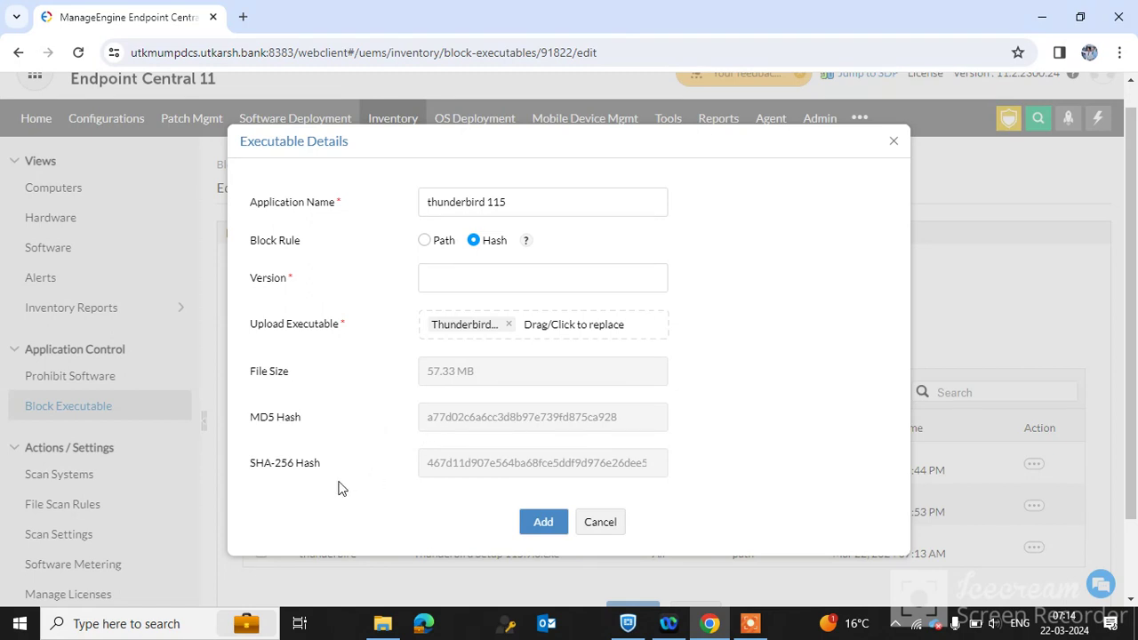
Step: Set the hash rule's version to 115 and add the thunderbird 115 entry to the policy
left_click(544, 525)
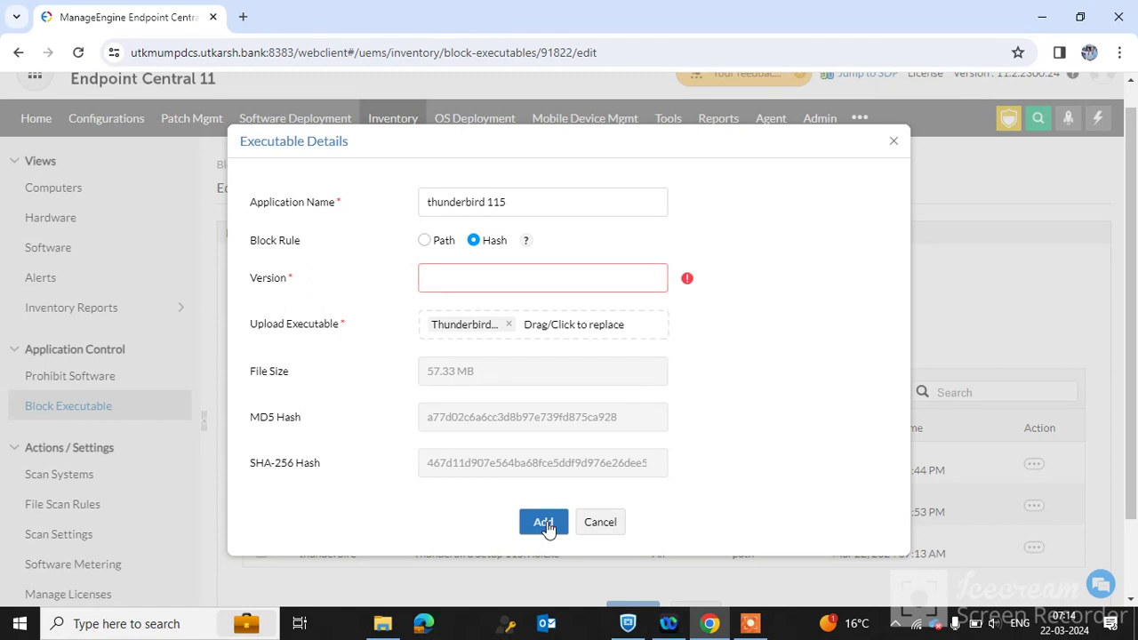
left_click(459, 278)
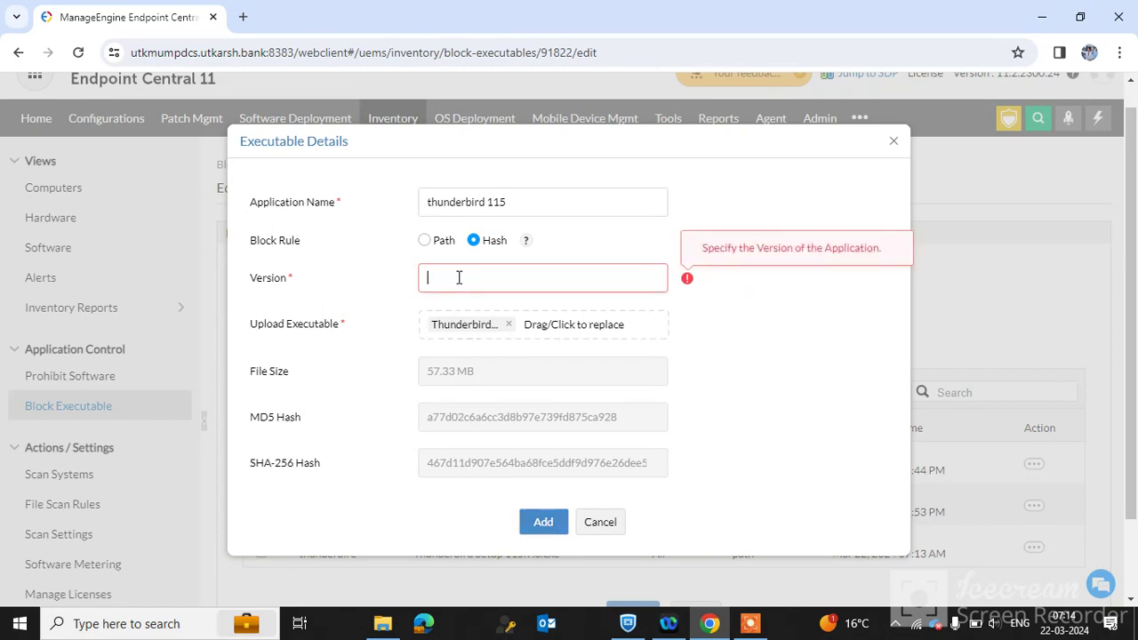
type("115")
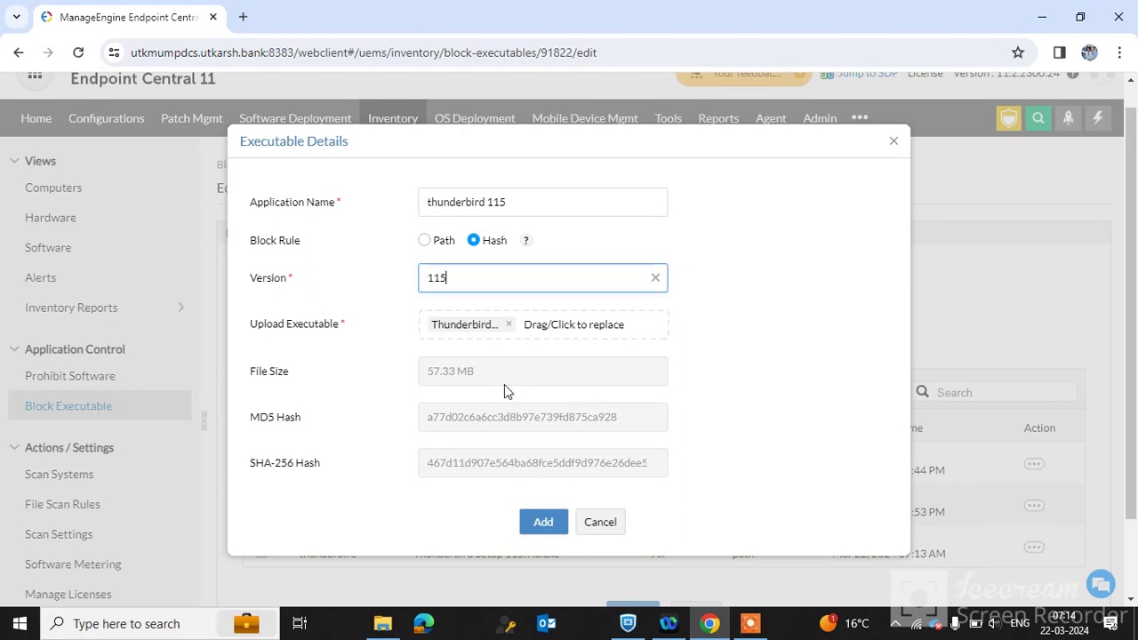
left_click(543, 526)
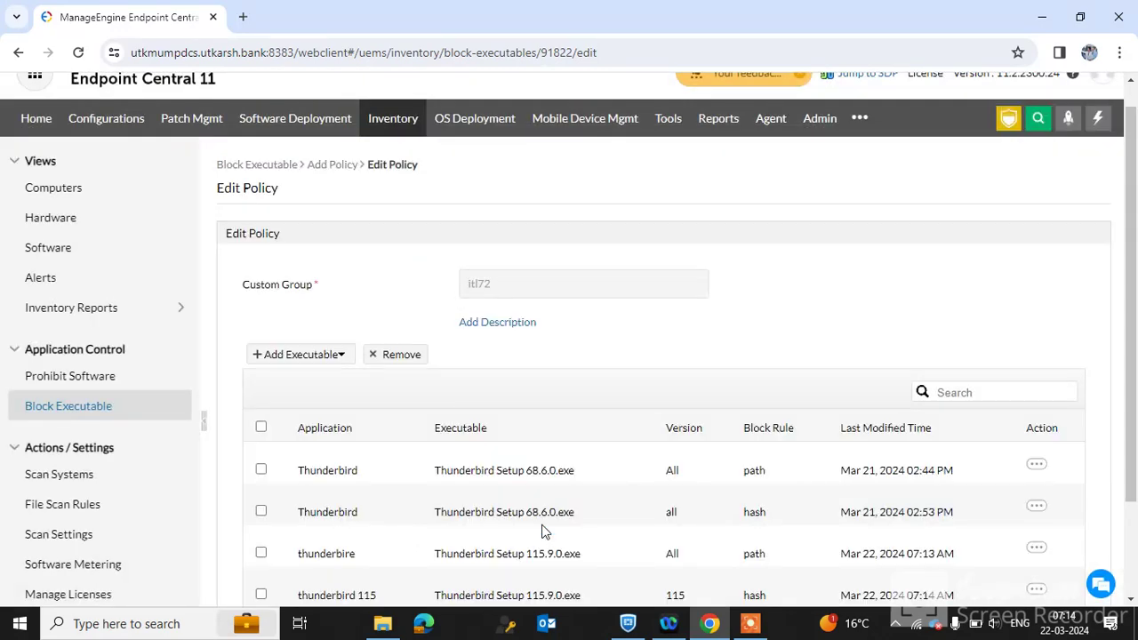
Step: Review the blocked executables listed for the itl72 group and save the updated policy
left_click_drag(1131, 296, 1131, 386)
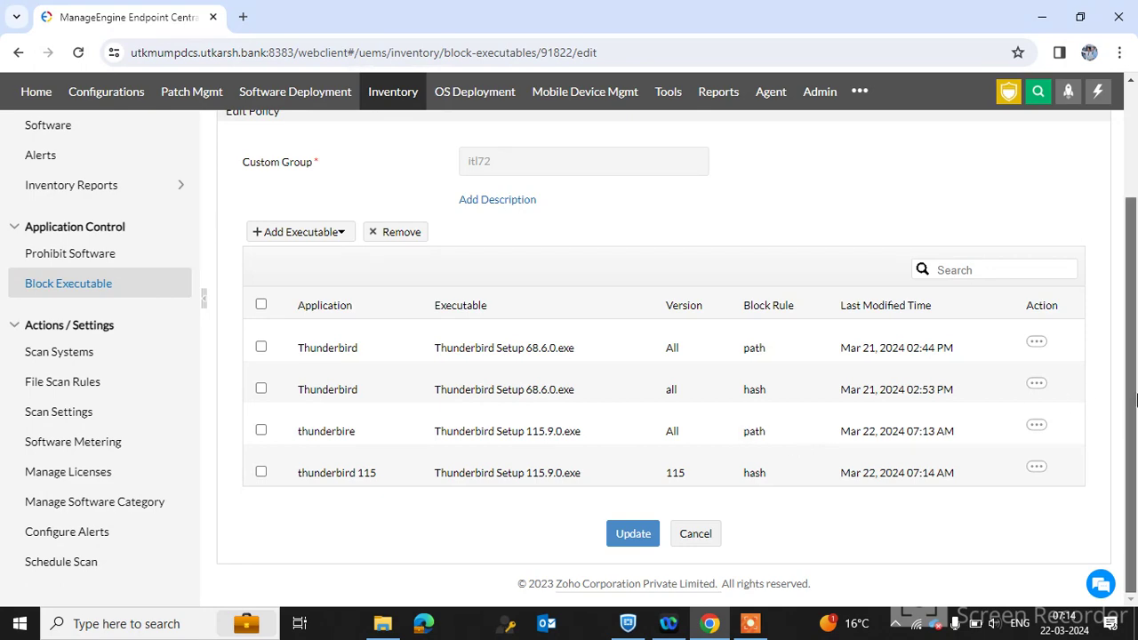
scroll(1128, 399, "up", 1)
scroll(1120, 391, "down", 1)
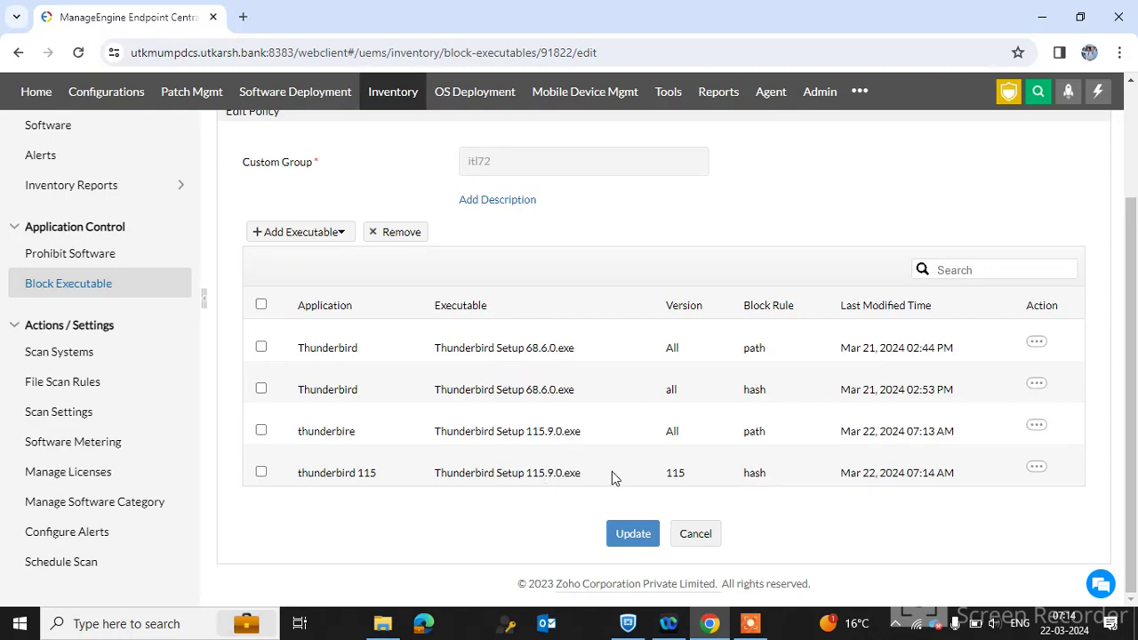
left_click(631, 536)
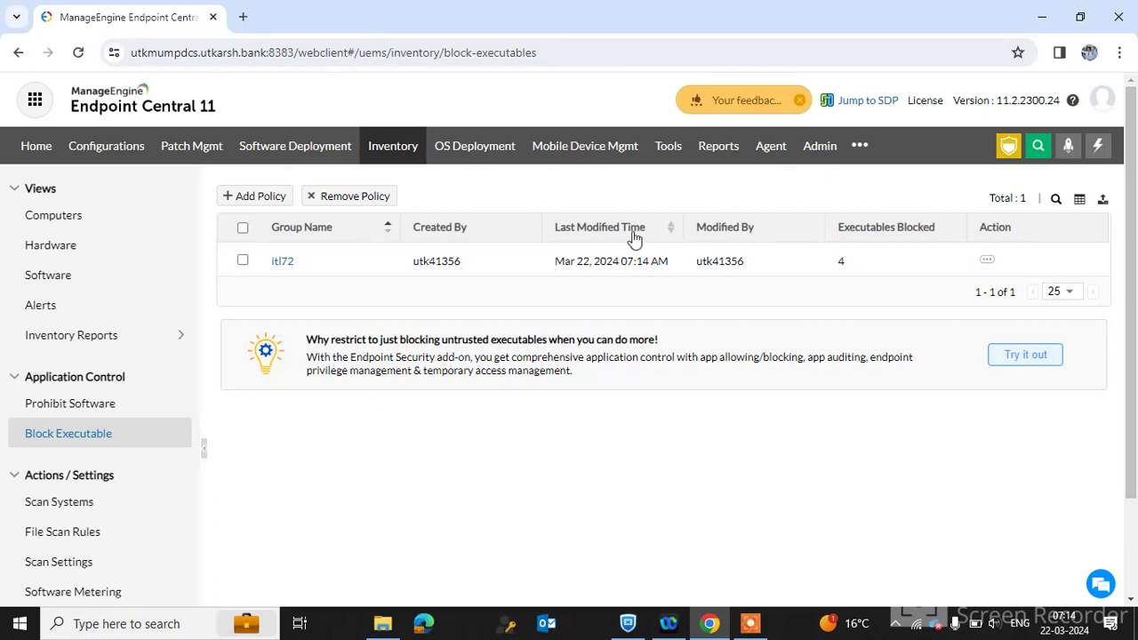
Step: Open the itl72 block policy and check its execution status on the group's computers
left_click(286, 261)
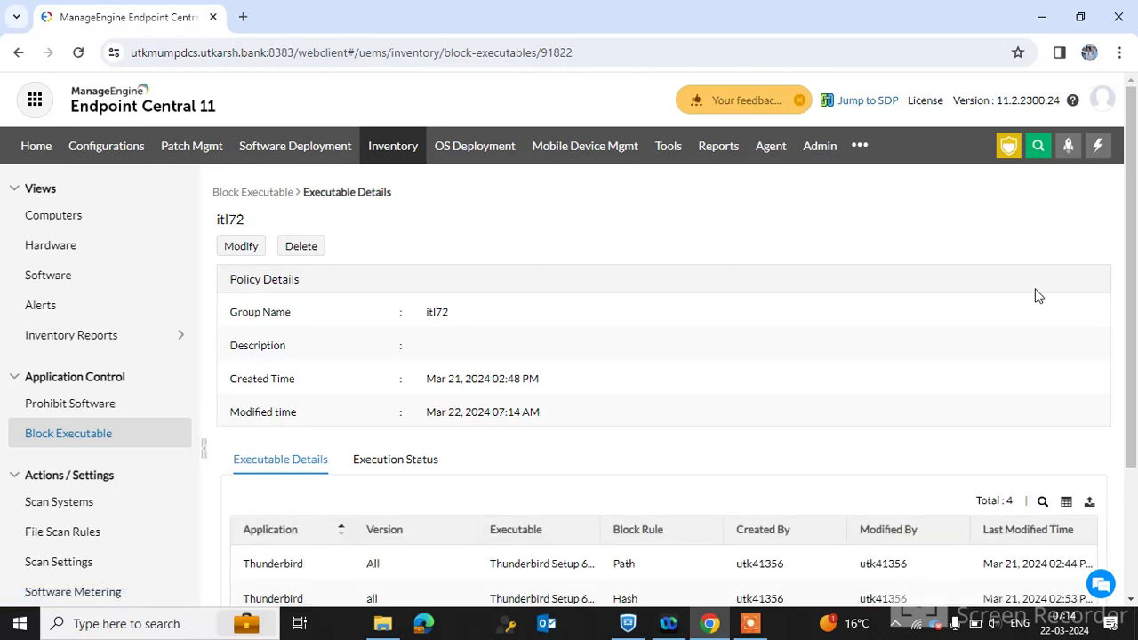
left_click(377, 464)
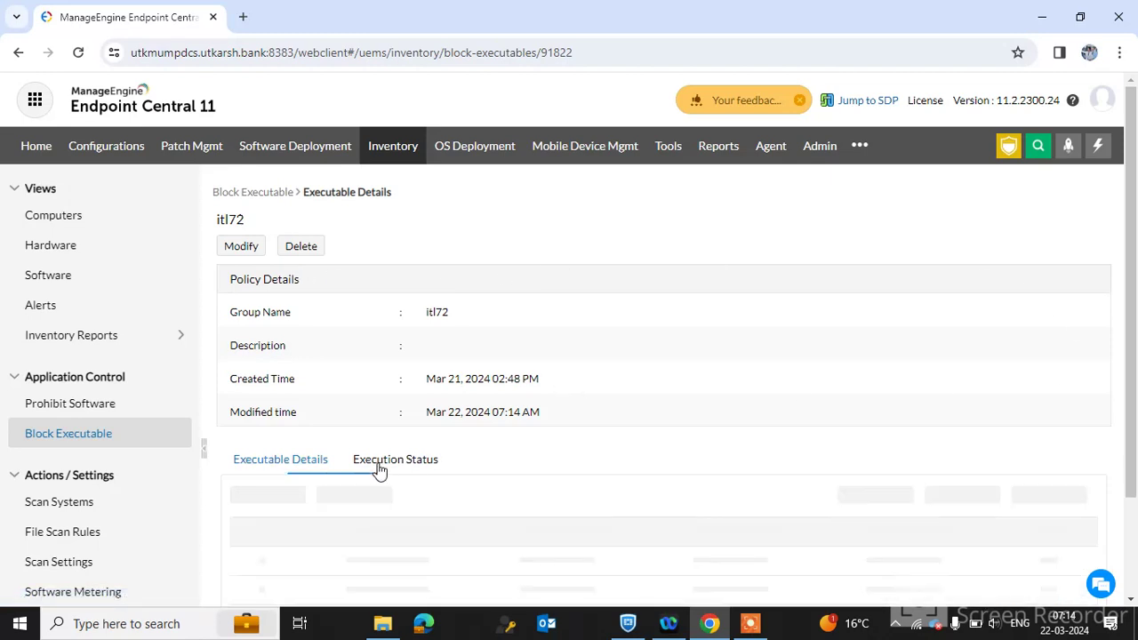
left_click_drag(1134, 228, 1134, 320)
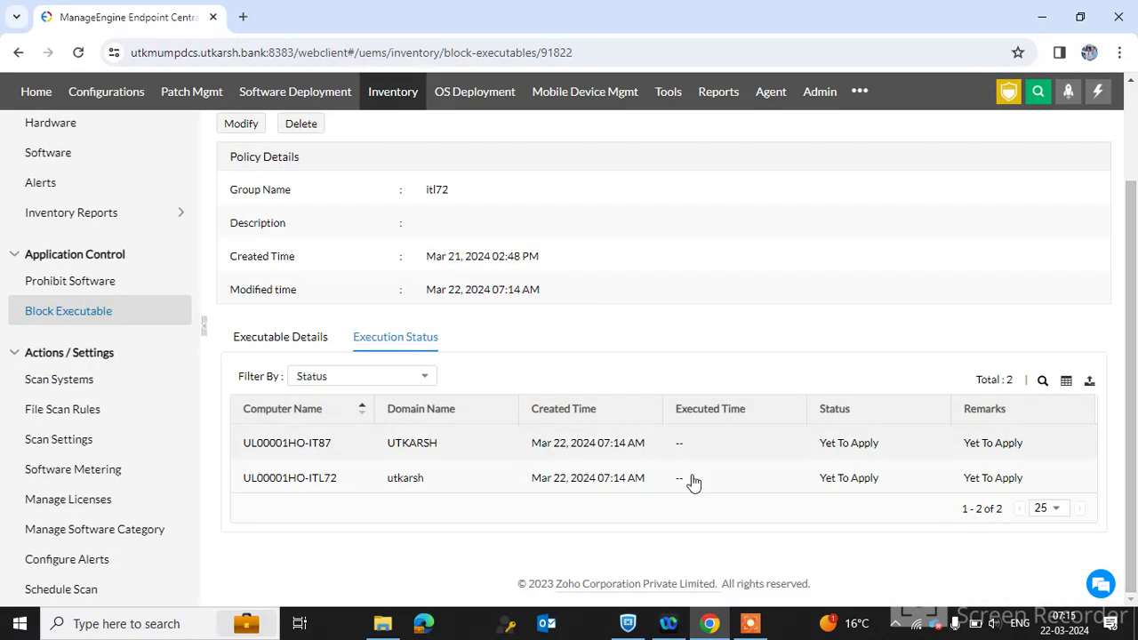